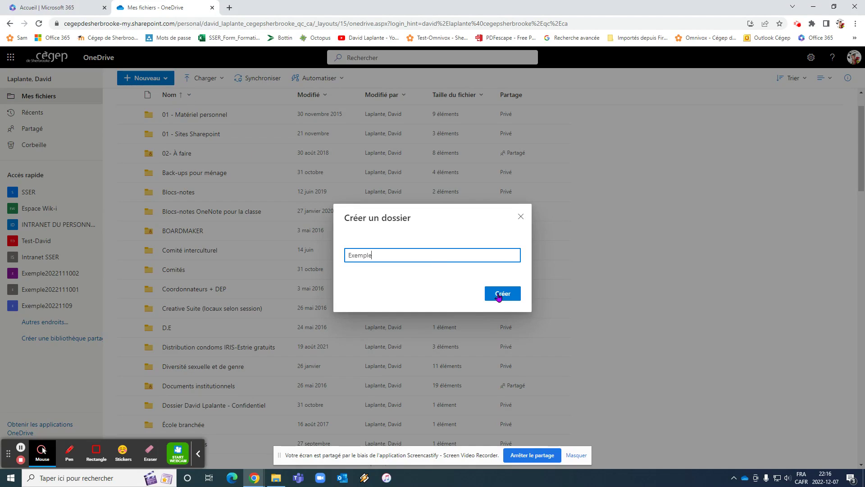
Confirm creation of the new folder 'Exemple' in Mes fichiers
left_click(498, 296)
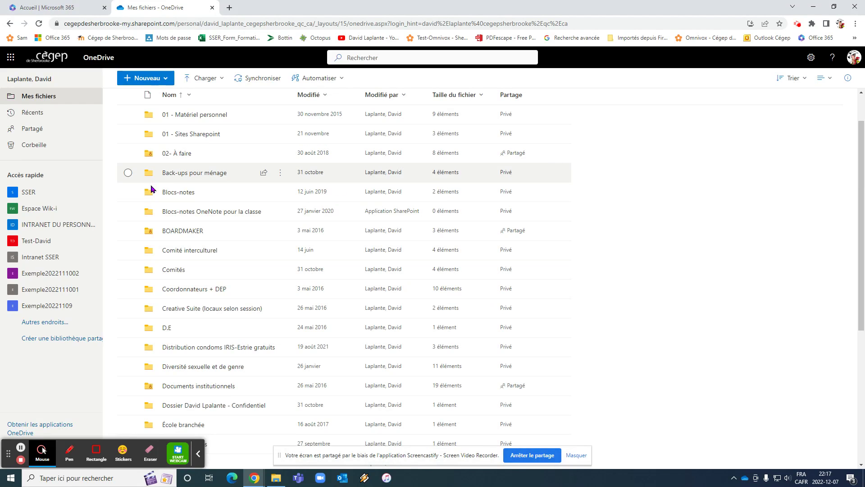
Tick the checkbox of the new Exemple folder so it alone is selected
scroll(158, 325, "down", 4)
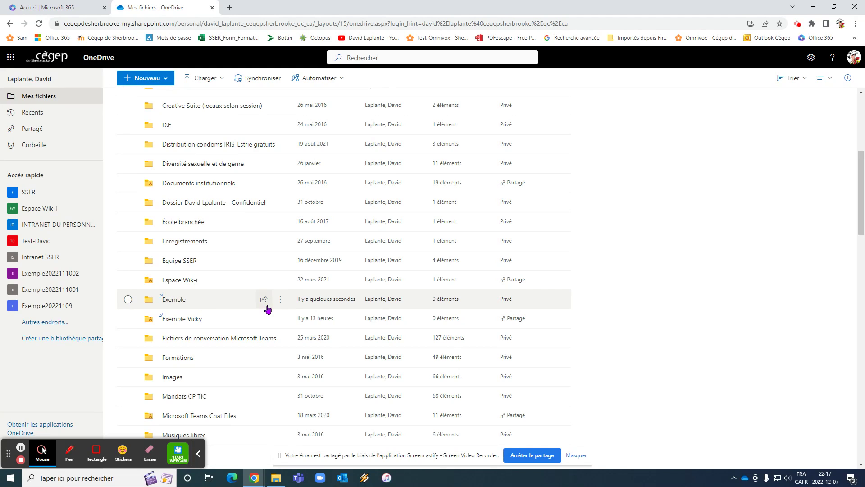
left_click(127, 300)
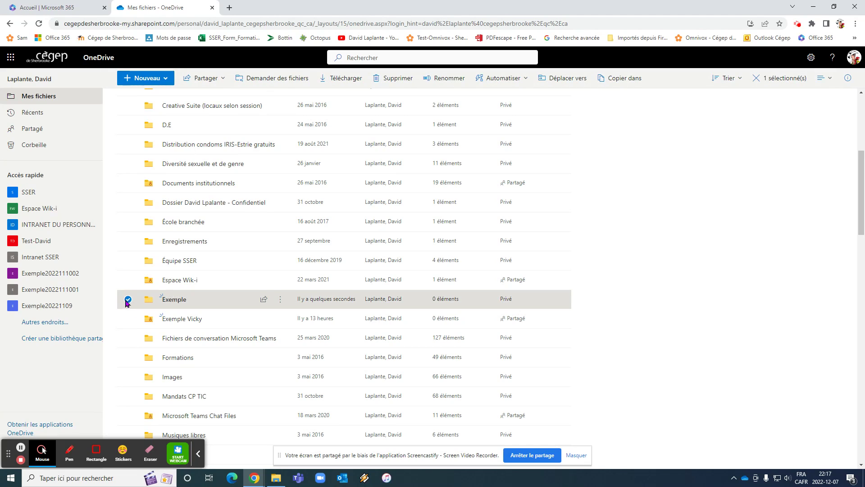
scroll(140, 299, "down", 1)
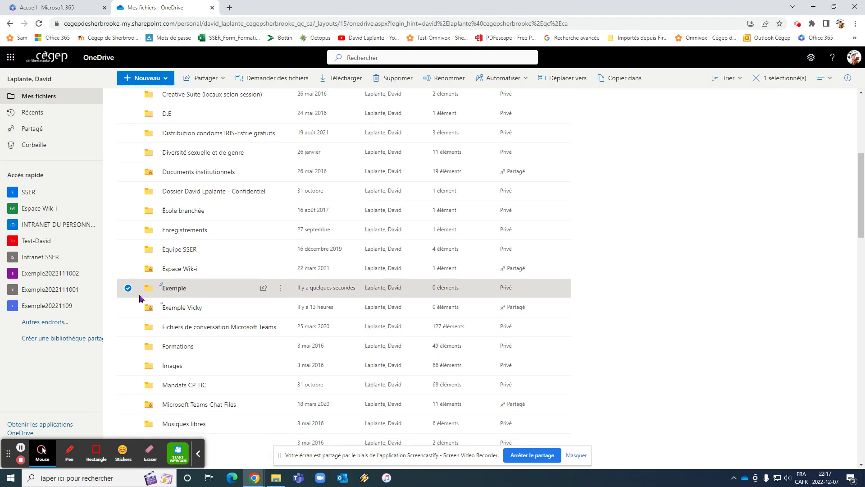
left_click(127, 287)
scroll(140, 302, "down", 15)
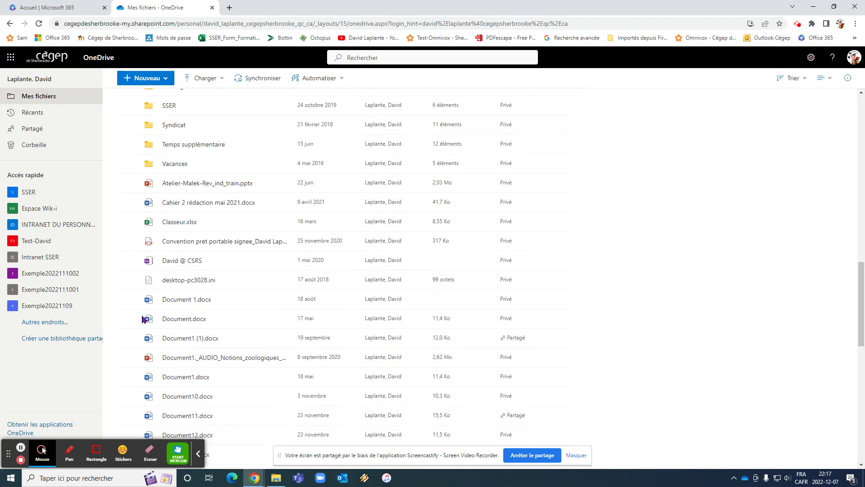
left_click(128, 179)
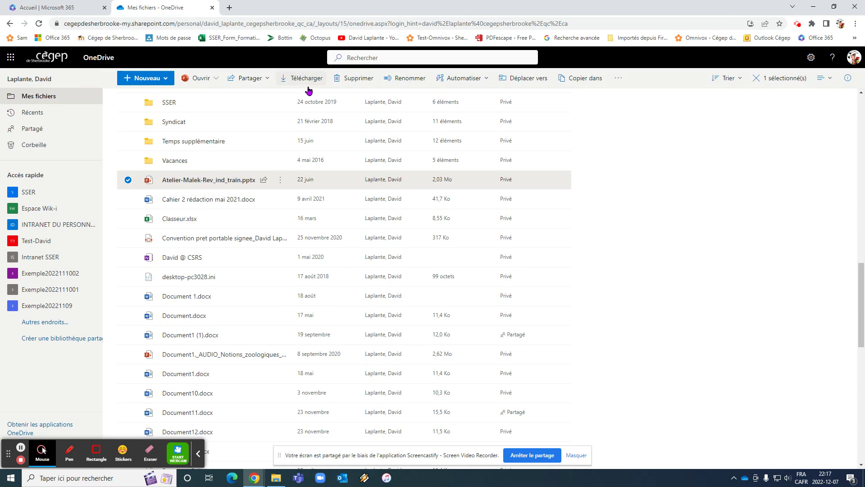
left_click(127, 179)
scroll(146, 194, "up", 4)
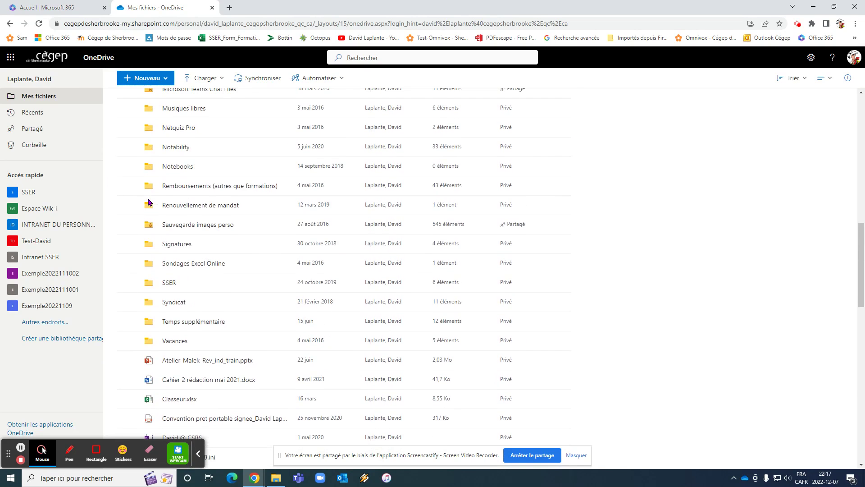
scroll(148, 202, "up", 6)
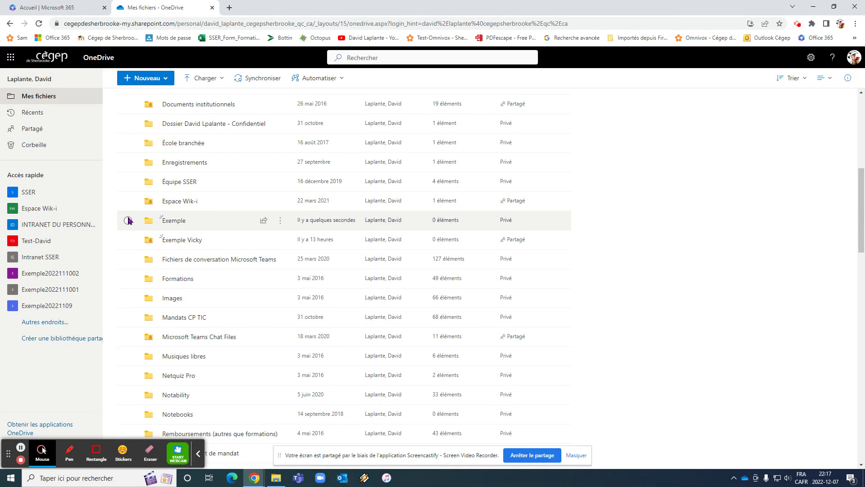
left_click(128, 220)
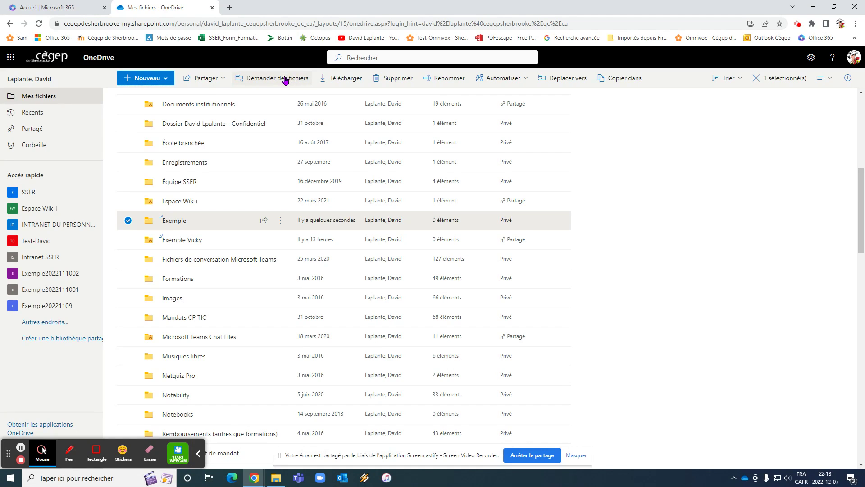
Start a file request for the Exemple folder and name it Exemple-01
left_click(285, 80)
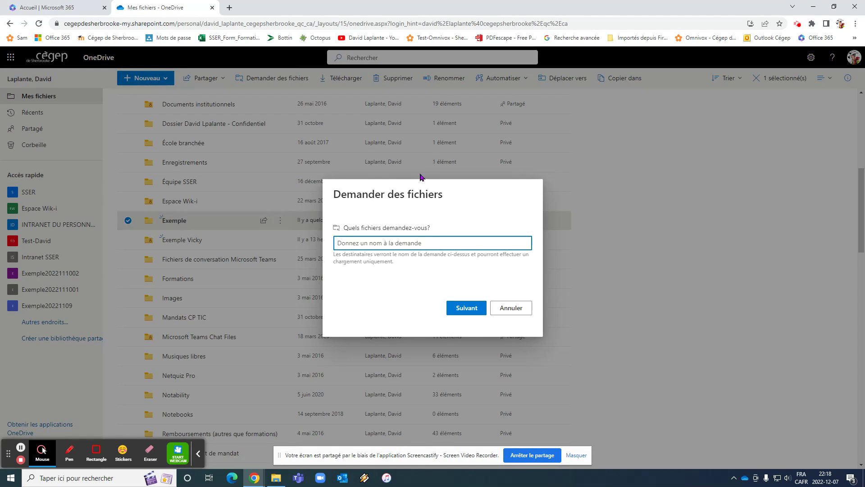
type("Exemple-01")
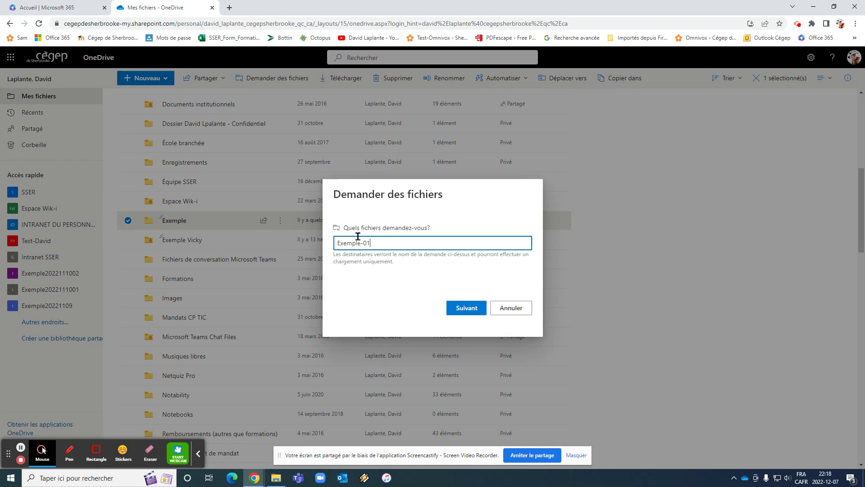
double_click(358, 242)
left_click(357, 242)
Confirm the Exemple-01 request, copy its upload link, and switch to Microsoft Edge
left_click(466, 308)
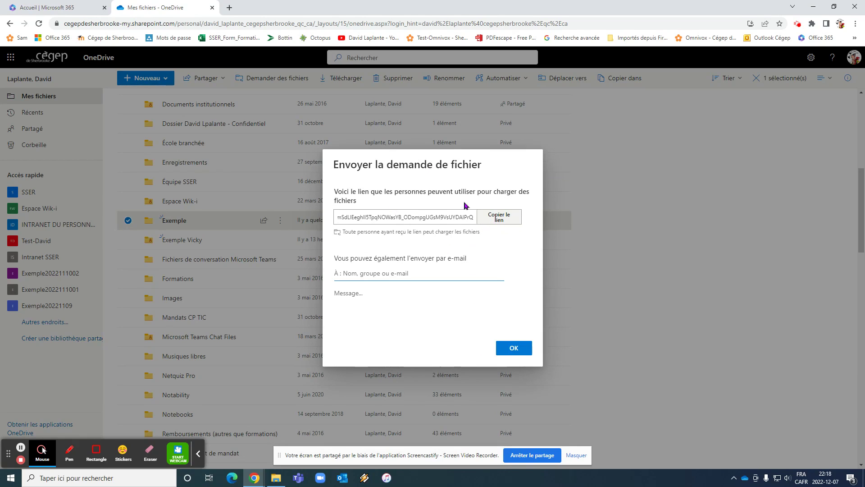
left_click(499, 220)
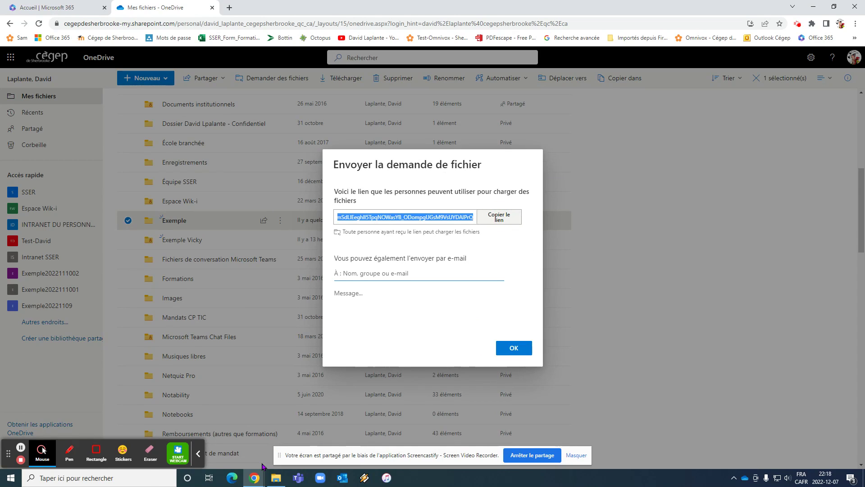
left_click(232, 478)
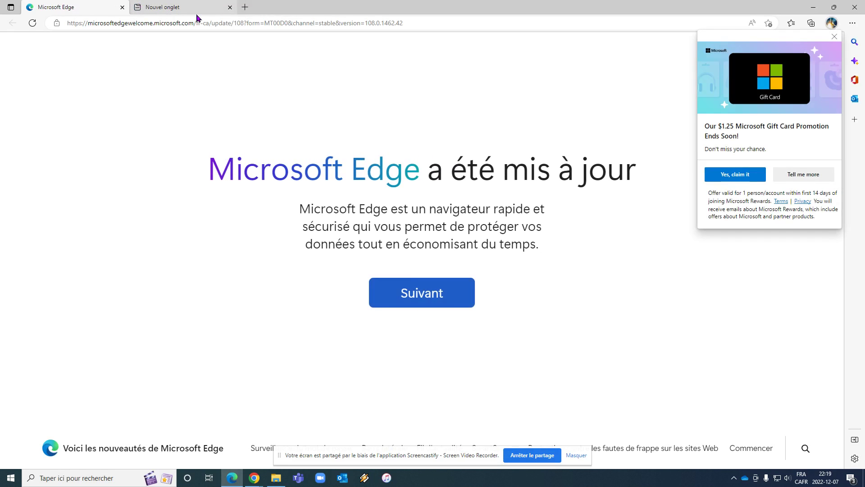
Dismiss Edge's promo and extra tab, then load the copied Exemple-01 request link
left_click(834, 36)
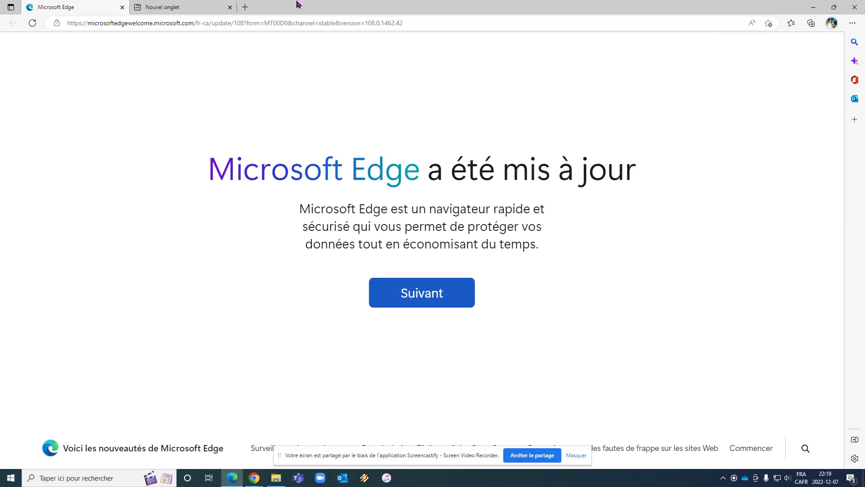
left_click(230, 7)
left_click(122, 24)
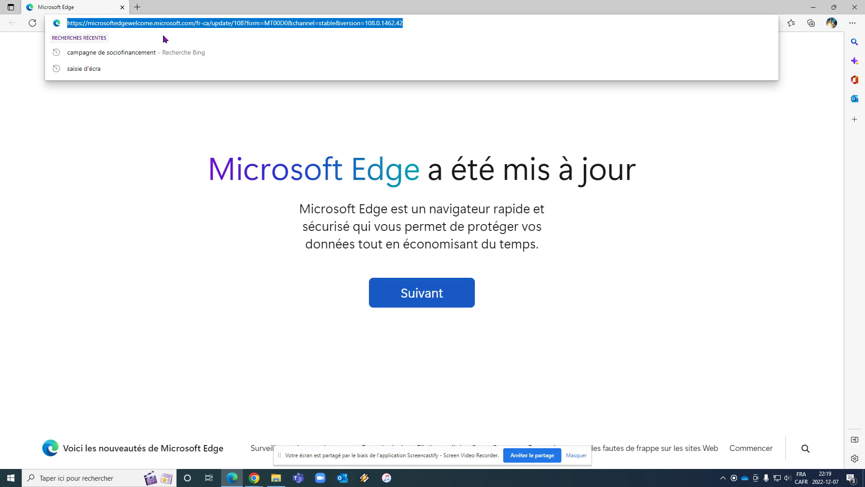
key("BackSpace")
key("Return")
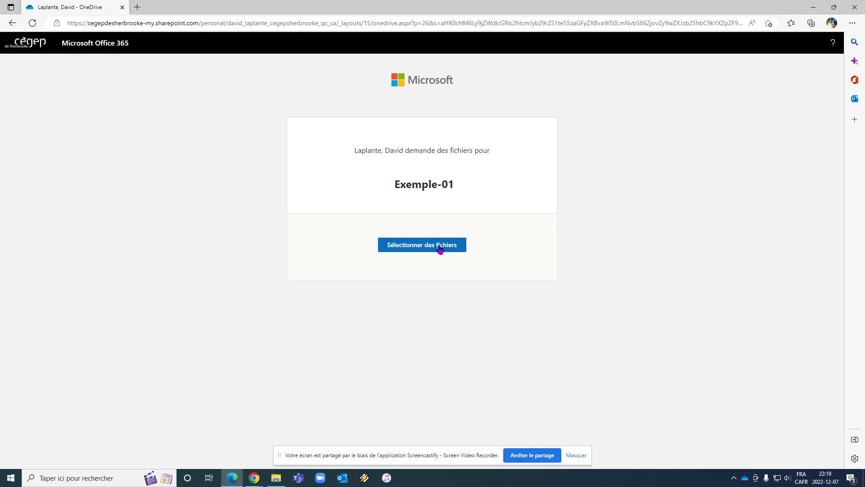
Choose petit_catechisme.pdf from the OneDrive - Cegep de Sherbrooke files for upload
left_click(440, 249)
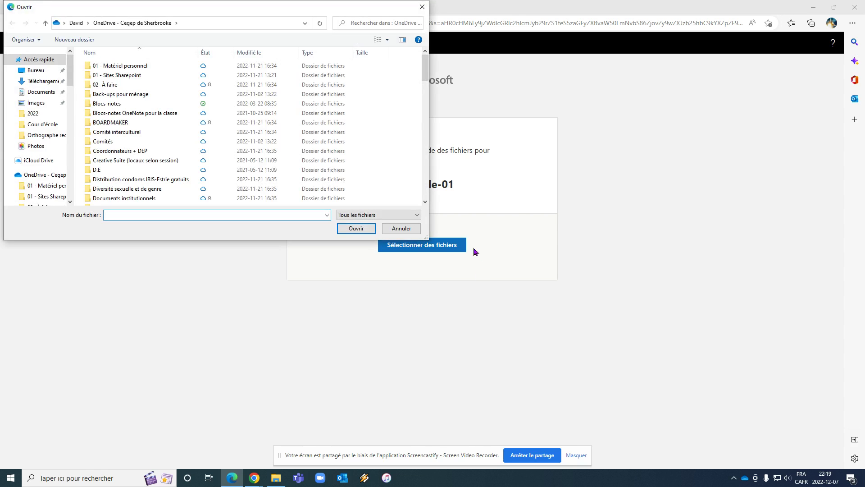
left_click(36, 175)
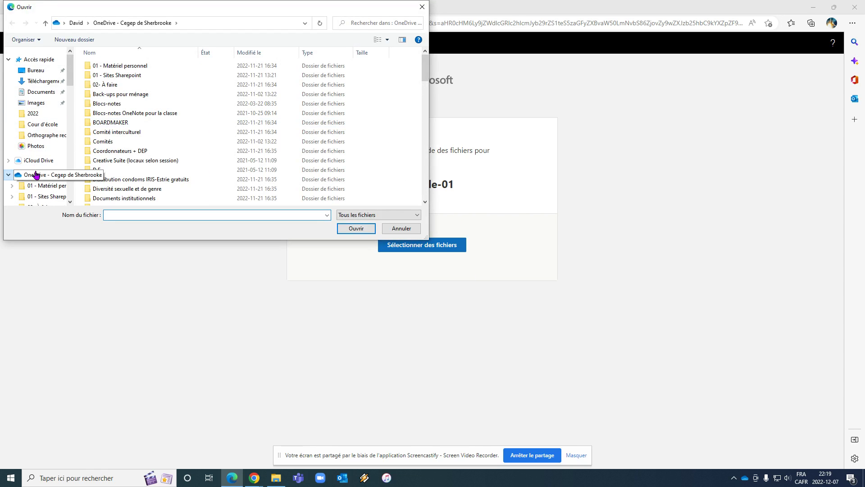
scroll(159, 77, "down", 15)
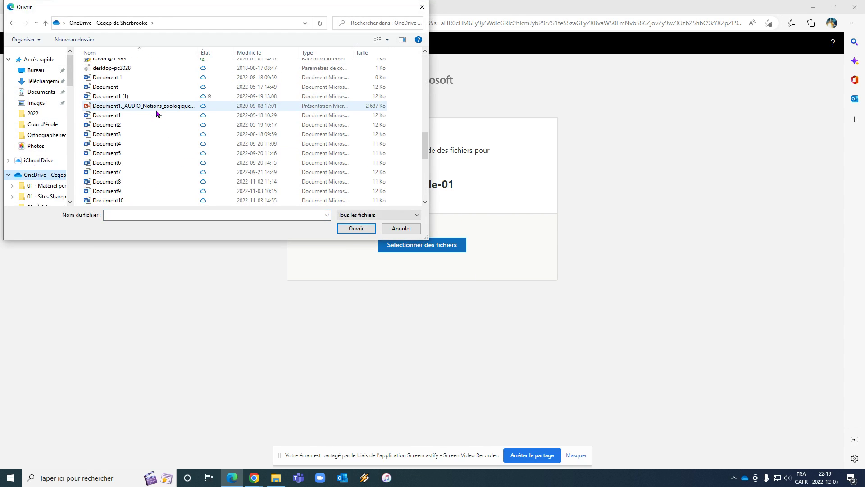
scroll(157, 114, "down", 12)
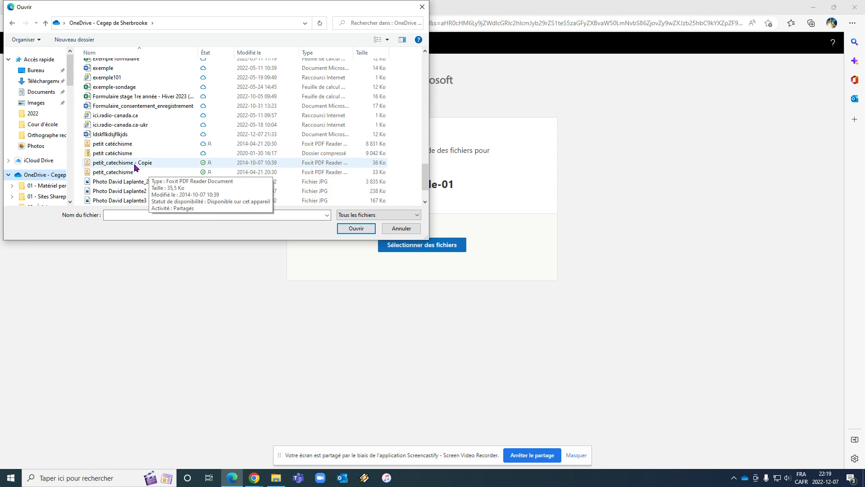
double_click(135, 172)
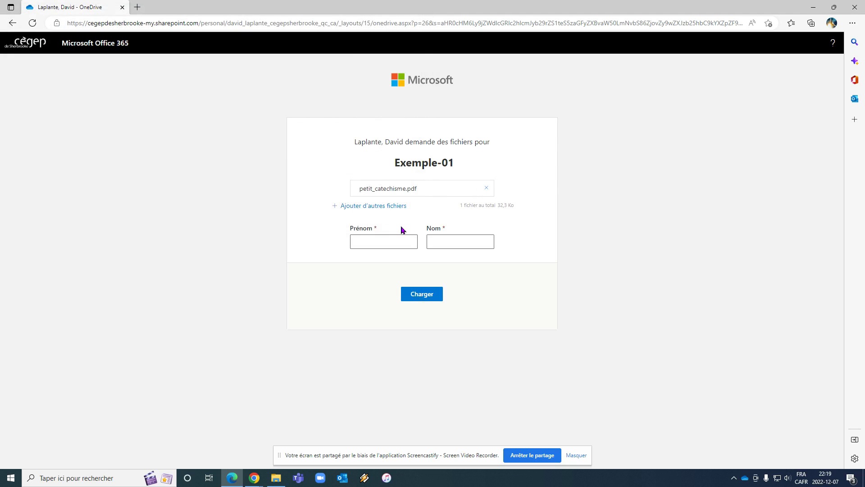
Enter the guest's first and last name and submit the PDF upload
left_click(396, 234)
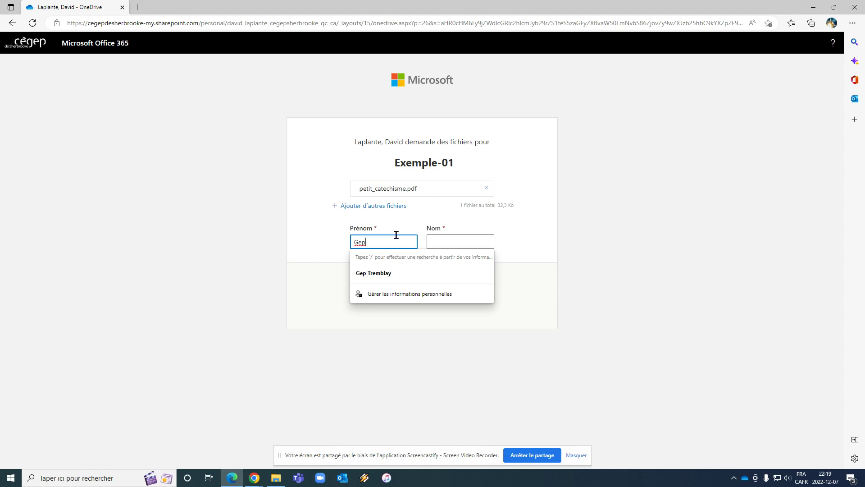
key("Tab")
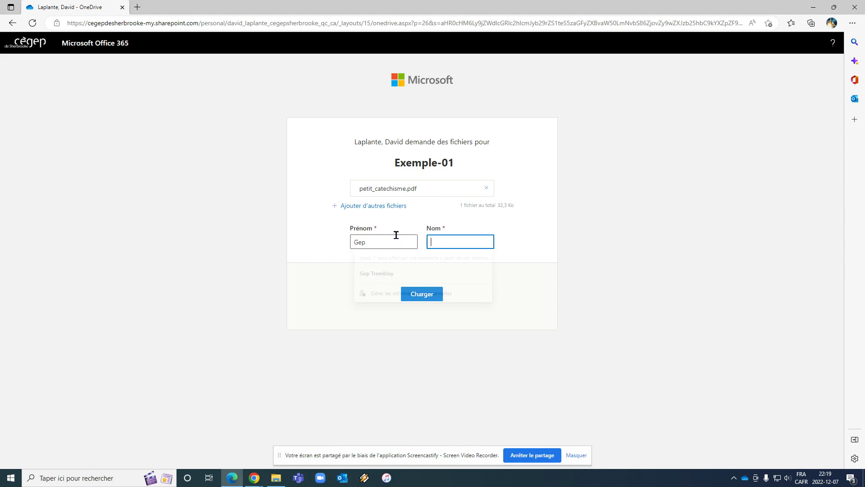
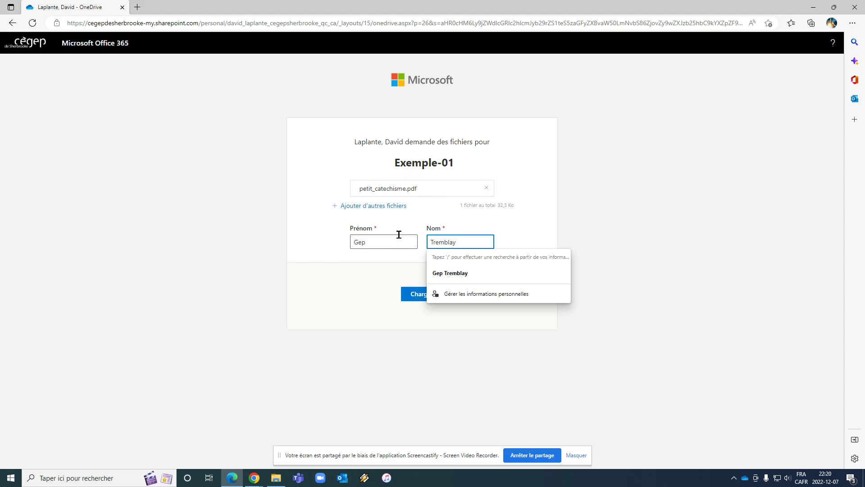
left_click(359, 280)
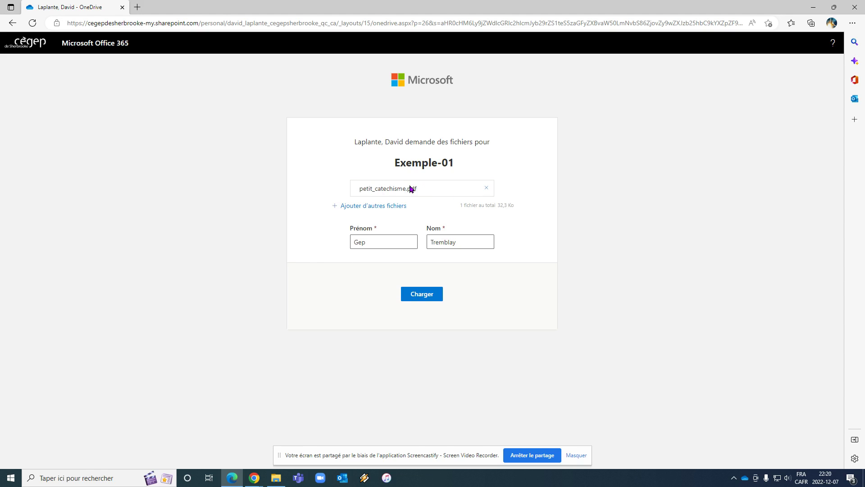
left_click(429, 298)
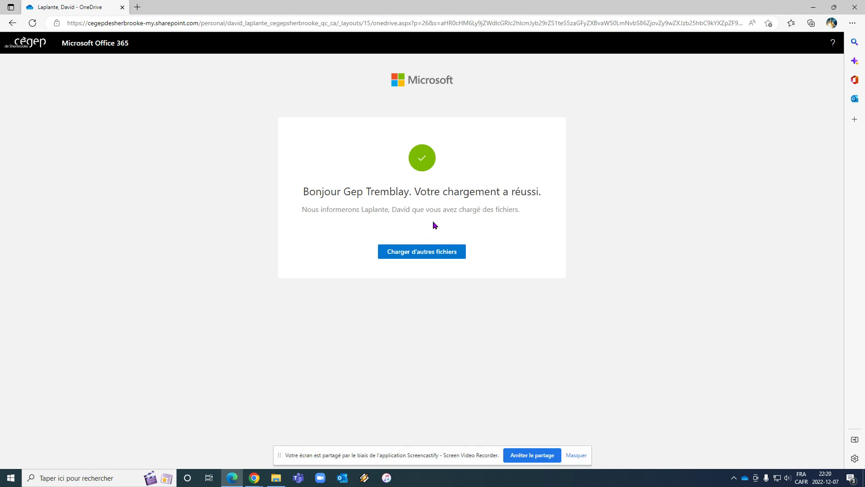
Close the guest upload tab and dismiss OneDrive's file request dialog with OK
left_click(122, 8)
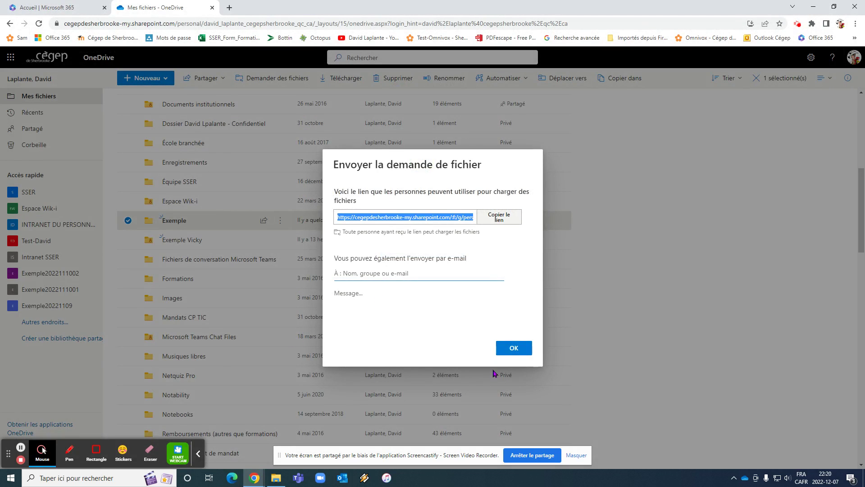
left_click(514, 352)
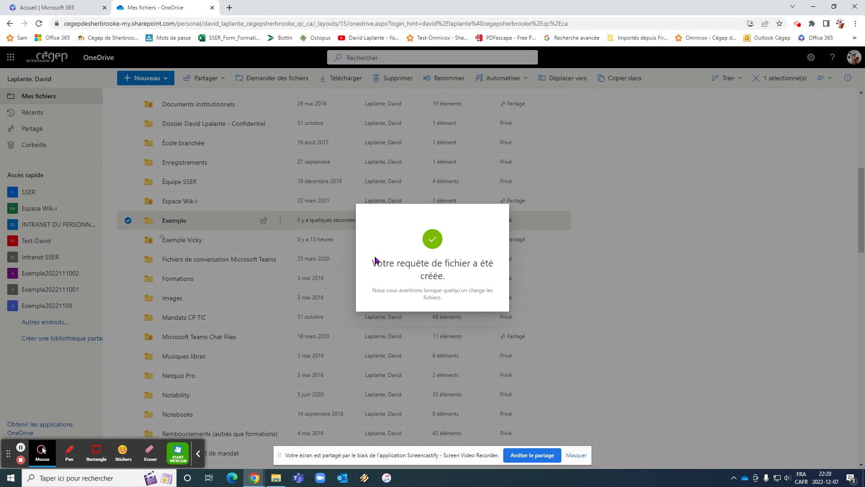
left_click(182, 223)
Open the Exemple folder to see the guest-uploaded petit_catechisme PDF (32,3 Ko)
left_click(183, 223)
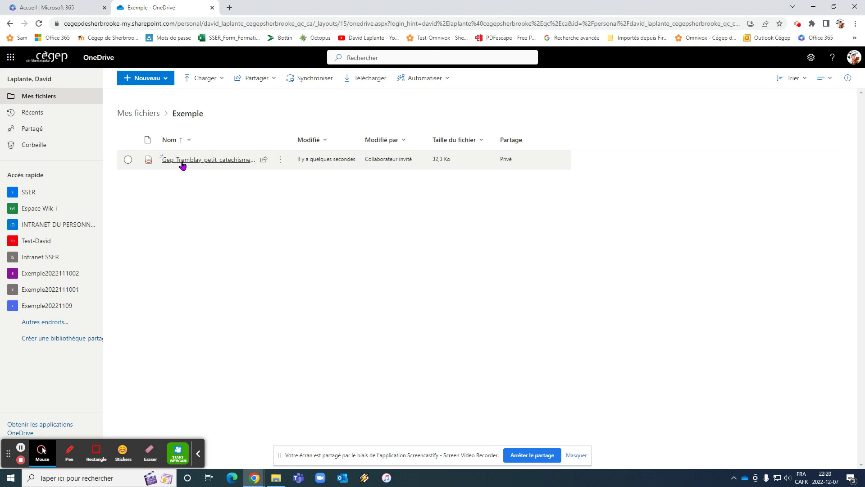
mouse_move(163, 162)
mouse_move(256, 163)
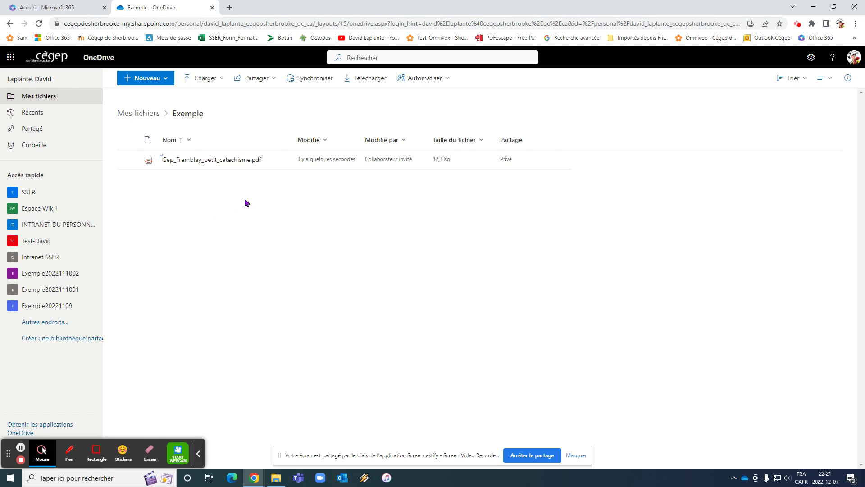
left_click(273, 478)
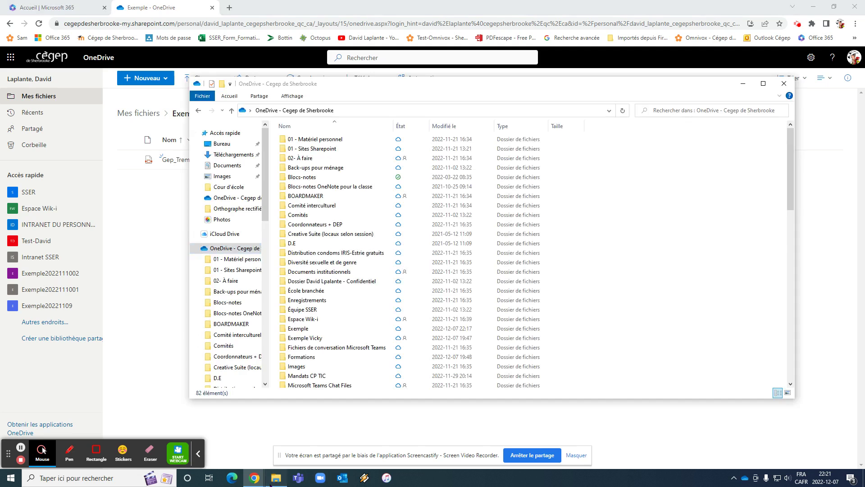
scroll(382, 270, "down", 6)
scroll(383, 274, "down", 10)
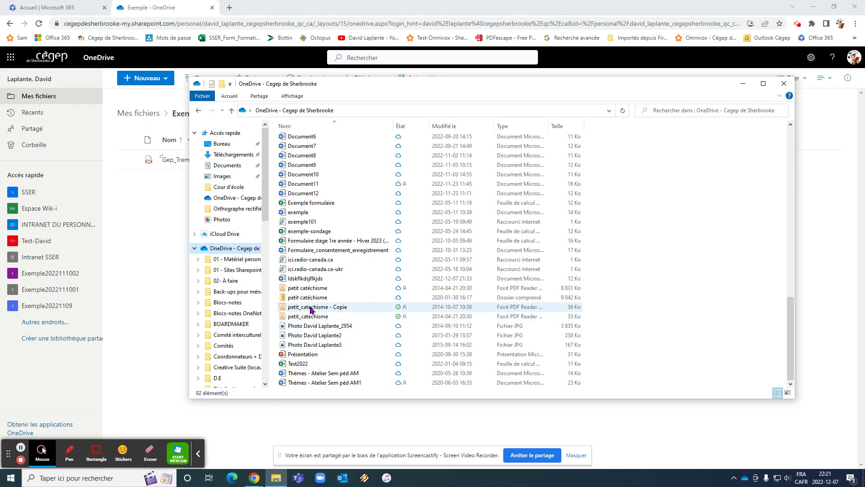
left_click(311, 308)
left_click(326, 316, "ctrl")
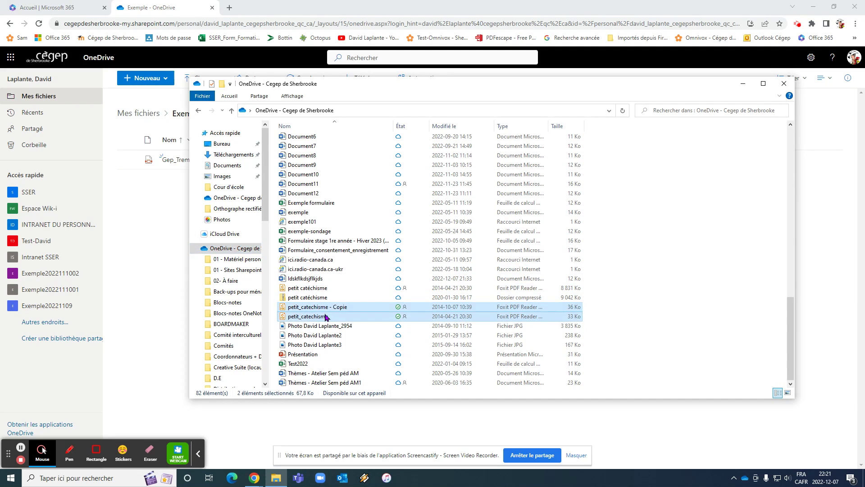
right_click(325, 314)
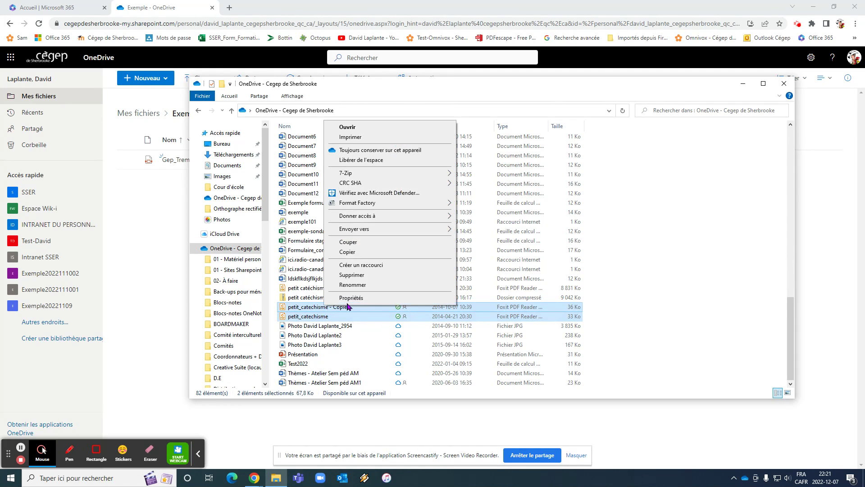
mouse_move(393, 234)
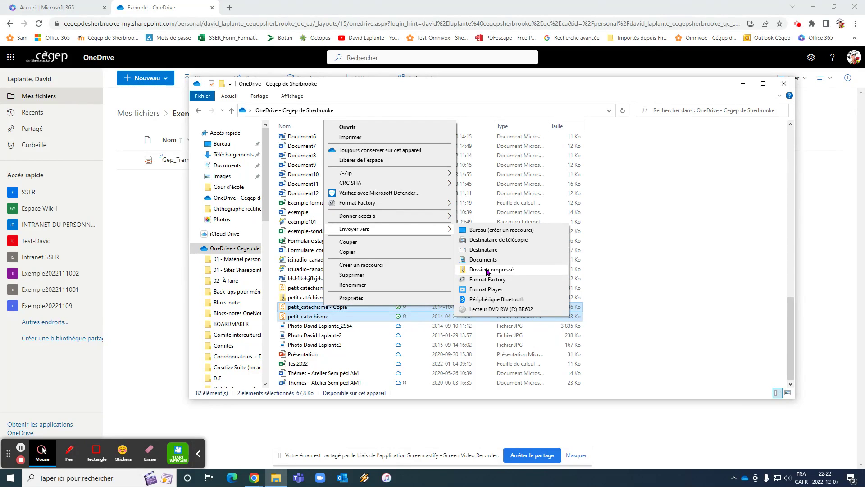
left_click(486, 271)
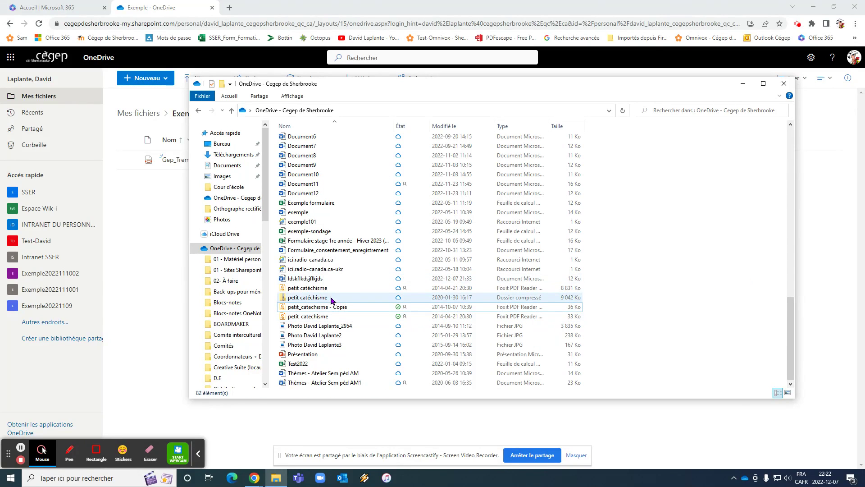
mouse_move(333, 299)
mouse_move(301, 299)
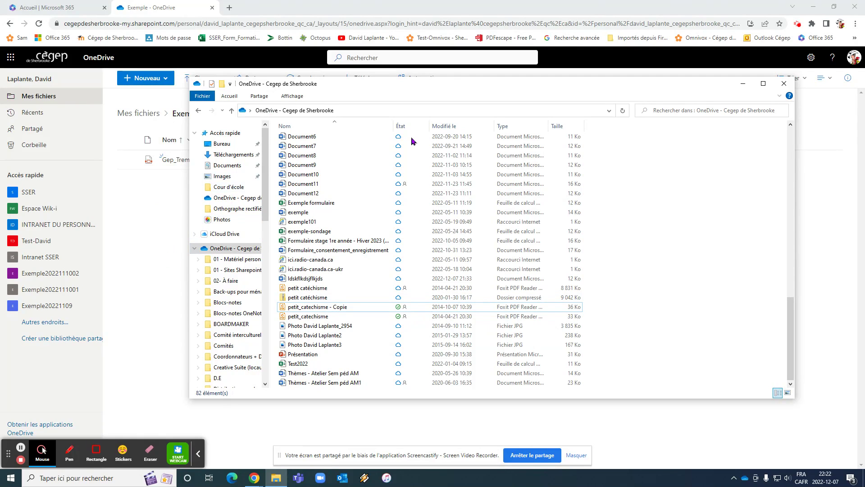
left_click(784, 83)
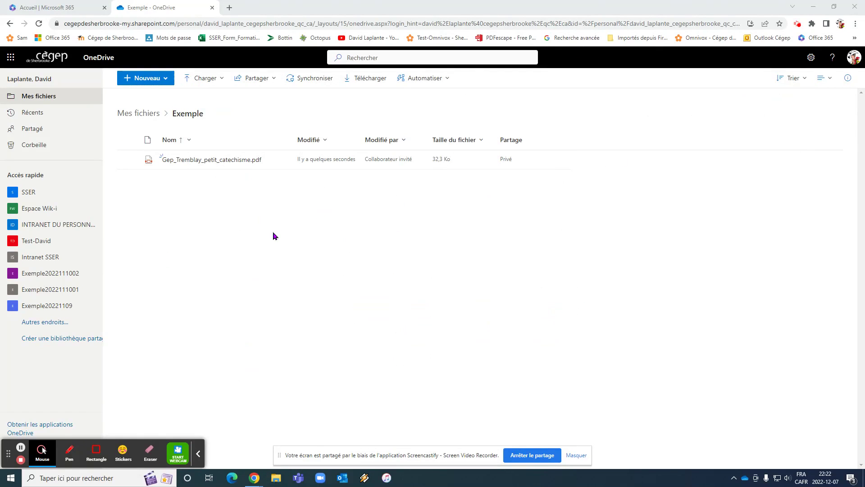